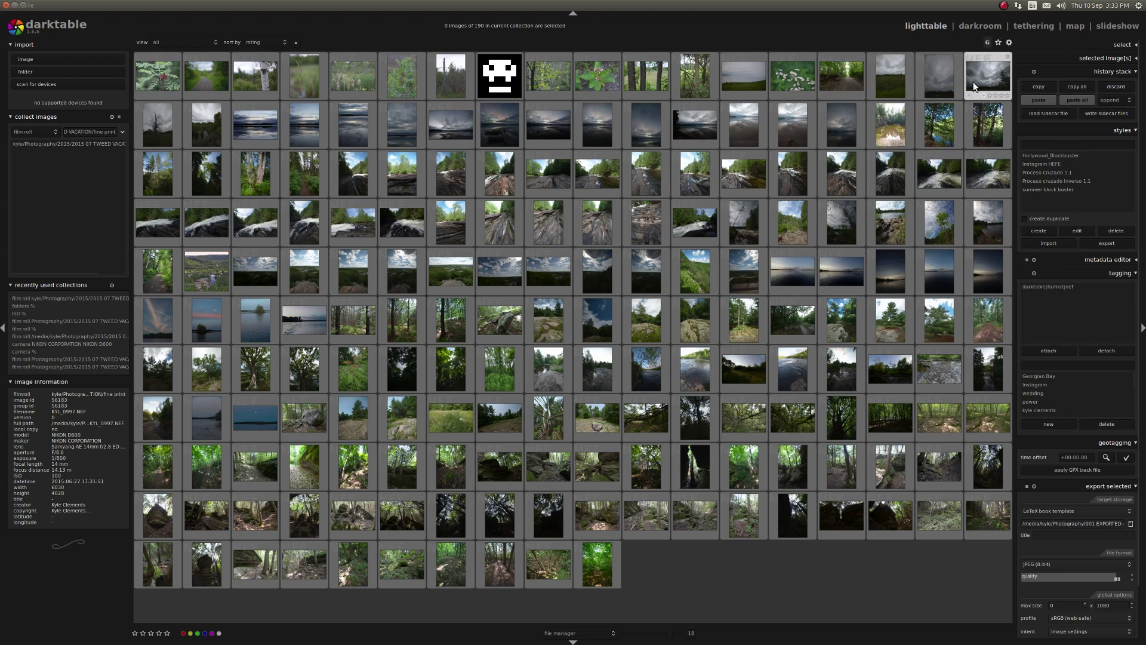
Open the grey cloudy-sky photo from the top row in the darkroom
{"action": "double_click", "coordinate": [933, 64]}
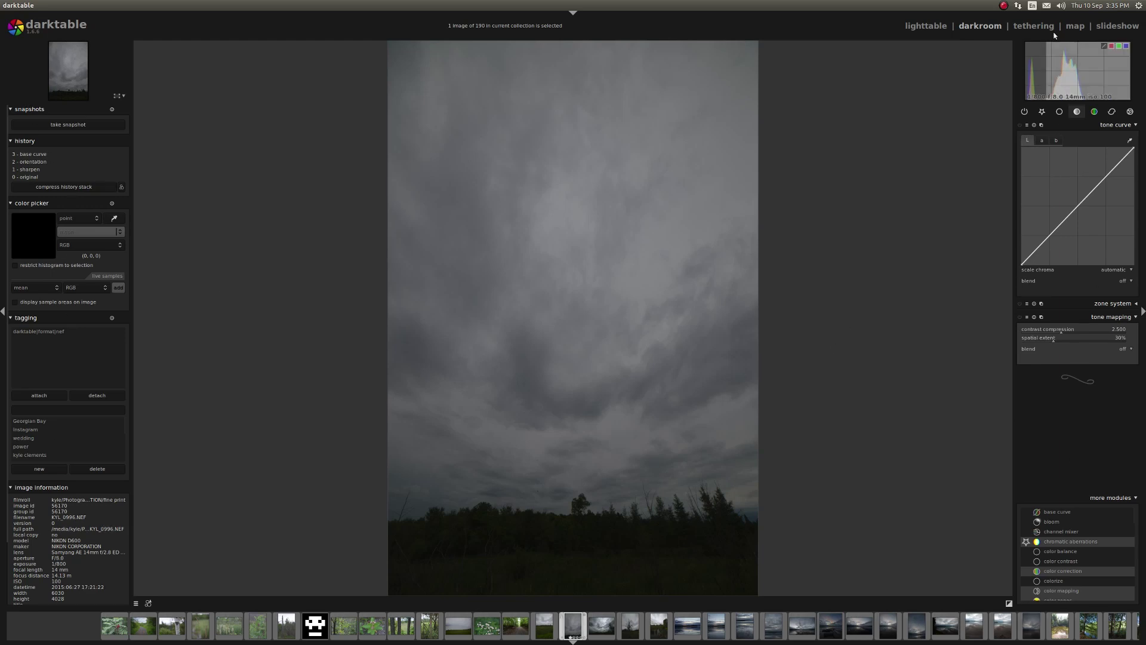
Add a vibrance boost to the cloudy-sky photo with the V shortcut
{"action": "key", "text": "v"}
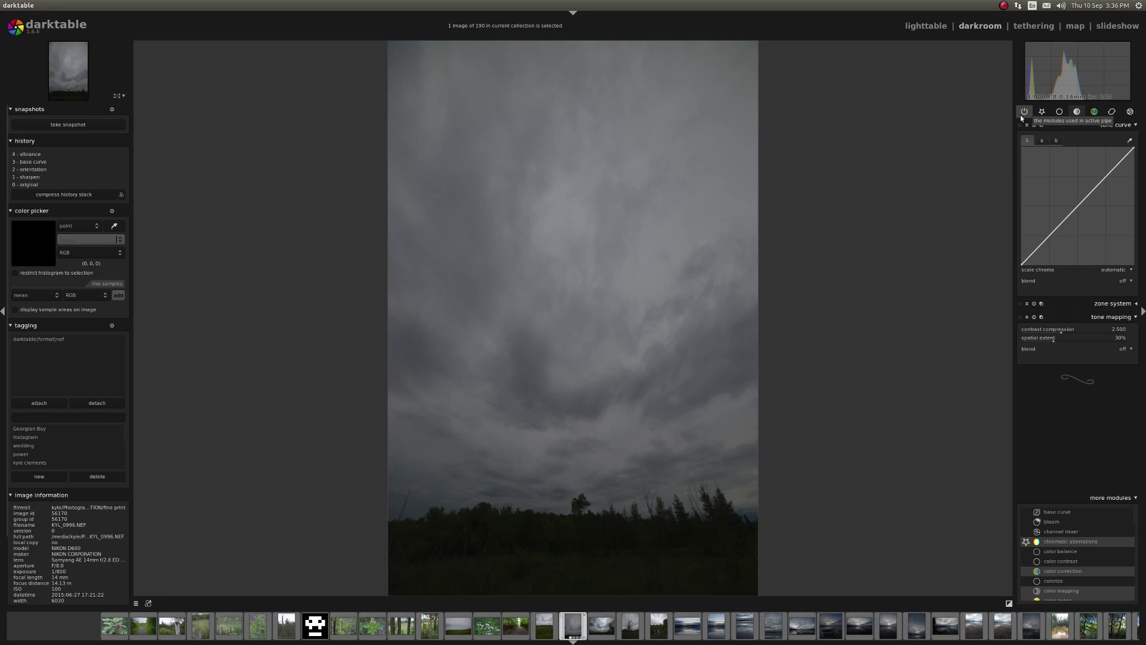
Show the basic module group, then the tone adjustment modules
{"action": "left_click", "coordinate": [1060, 113]}
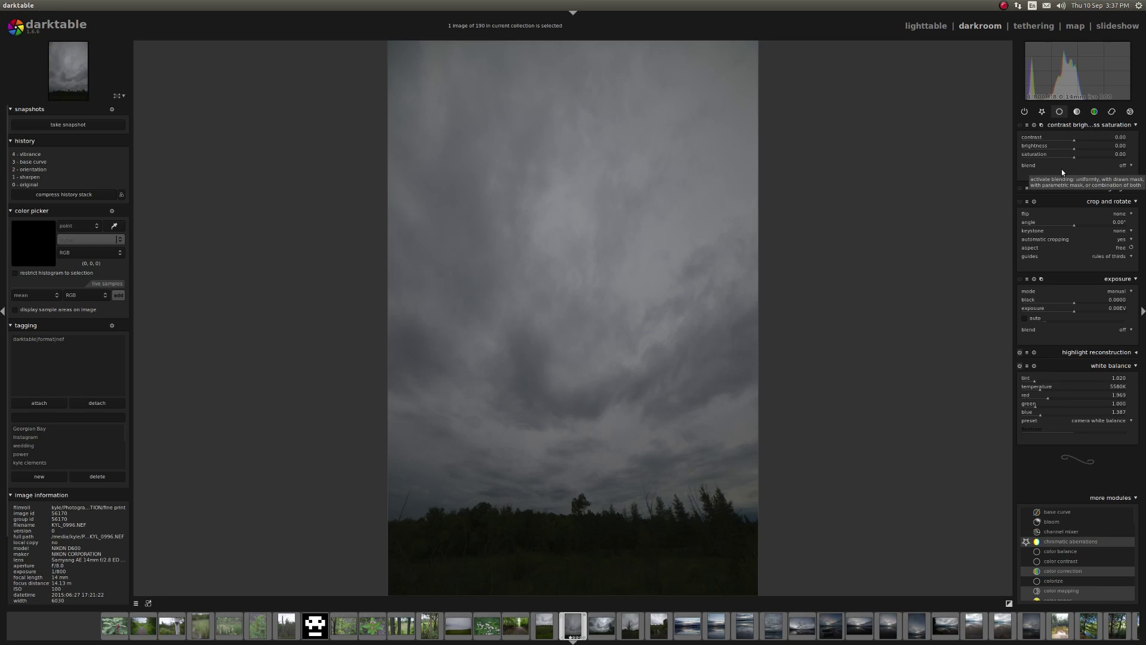
{"action": "left_click", "coordinate": [1077, 112]}
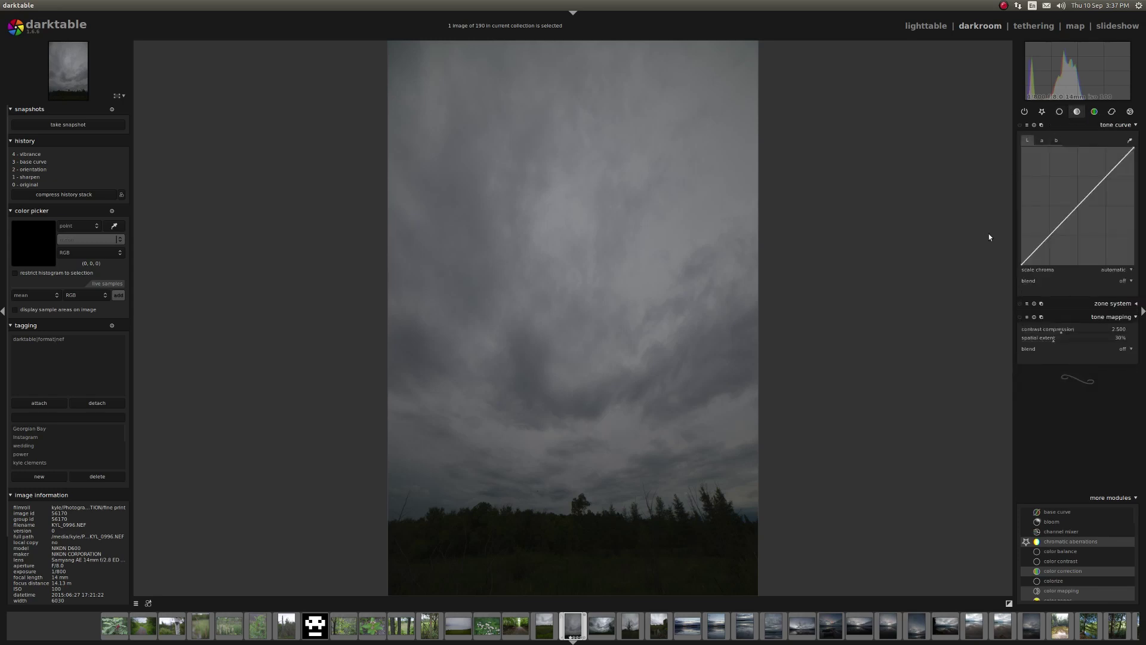
Bend the tone curve upward to brighten the photo, then show the color modules
{"action": "mouse_move", "coordinate": [1087, 186]}
{"action": "left_mouse_down"}
{"action": "mouse_move", "coordinate": [1111, 213]}
{"action": "mouse_move", "coordinate": [1095, 175]}
{"action": "left_mouse_up"}
{"action": "left_click", "coordinate": [1095, 113]}
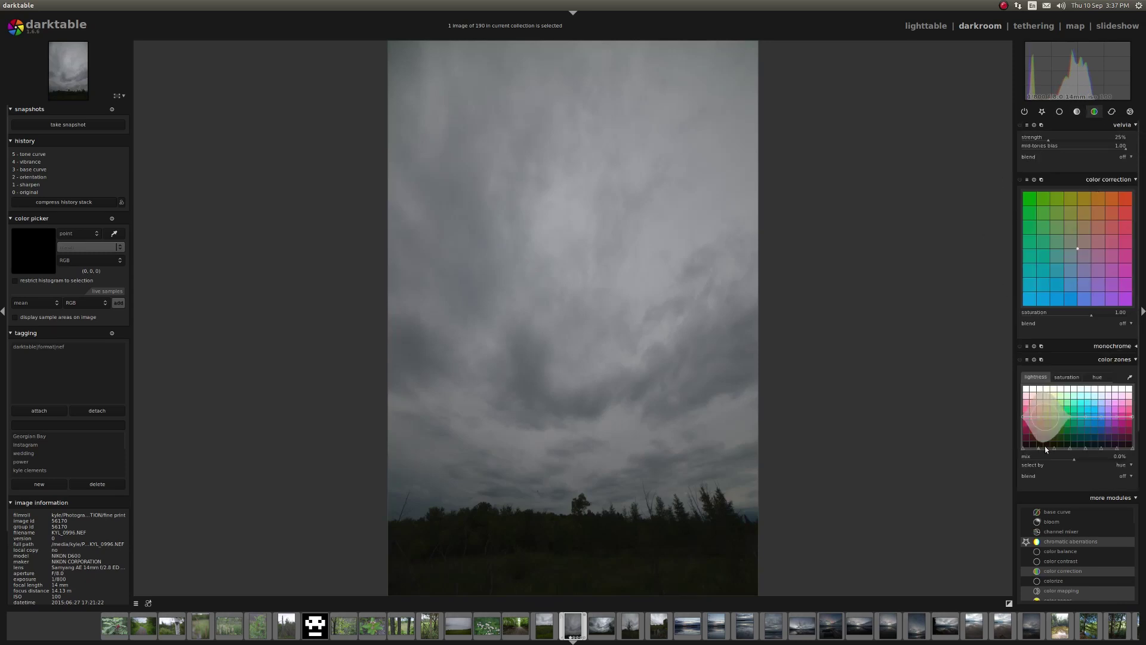
{"action": "scroll", "coordinate": [1135, 215], "scroll_direction": "down", "scroll_amount": 3}
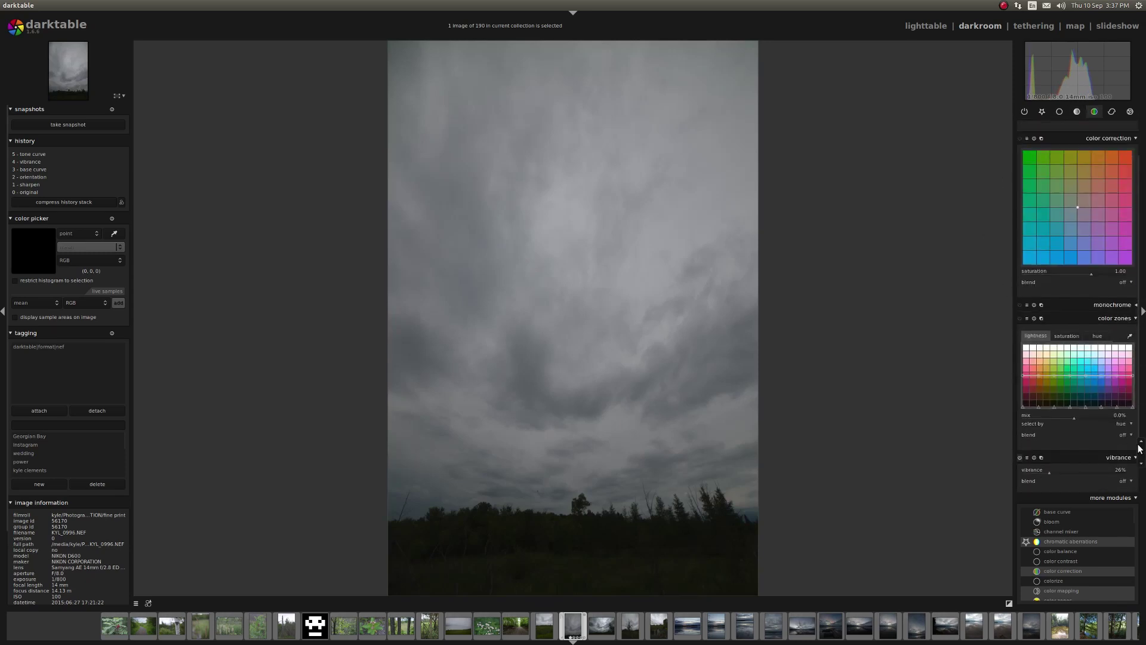
{"action": "scroll", "coordinate": [1135, 251], "scroll_direction": "up", "scroll_amount": 3}
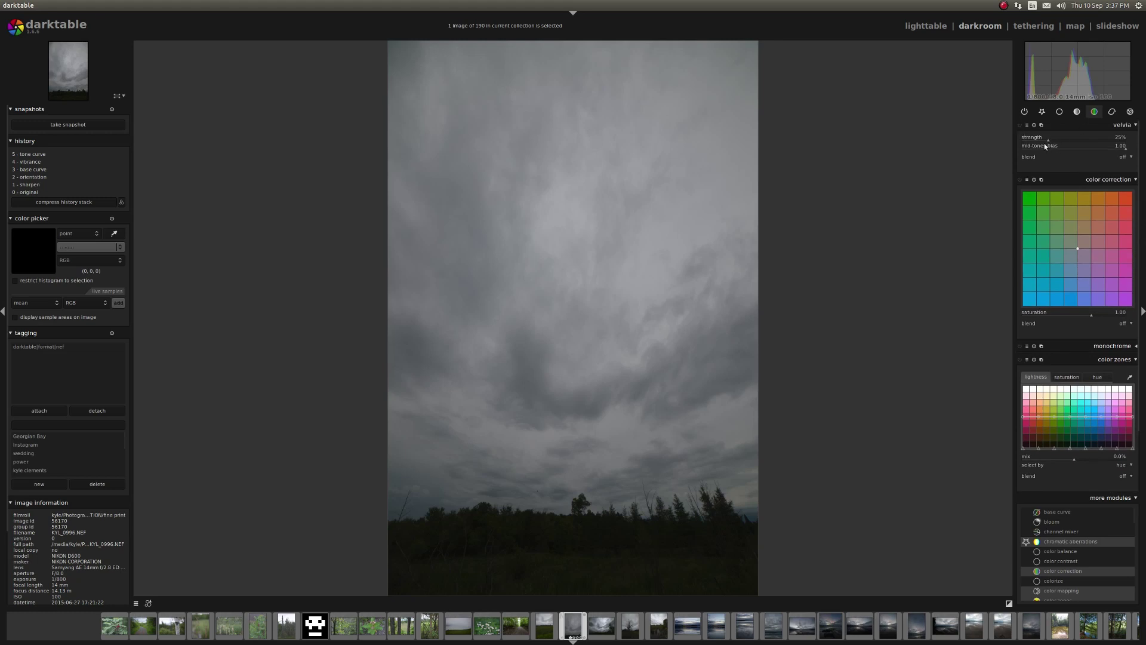
Enable velvia at 100% strength, try pink and blue split toning, then reset color correction
{"action": "left_click", "coordinate": [1019, 125]}
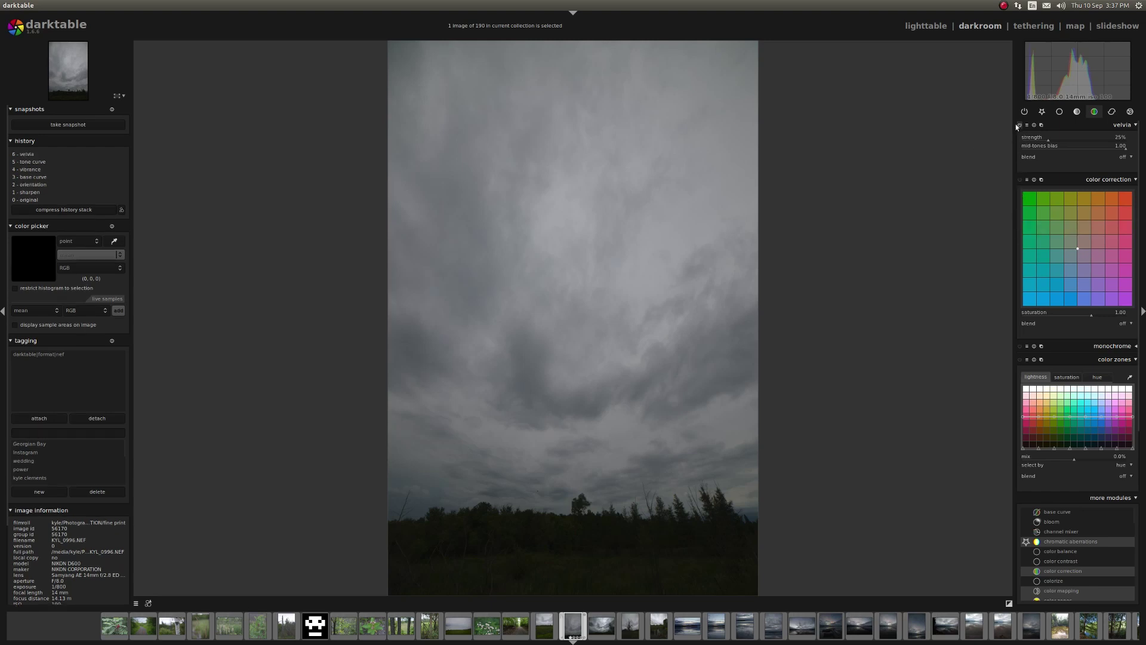
{"action": "left_click_drag", "start_coordinate": [1051, 146], "coordinate": [1122, 141]}
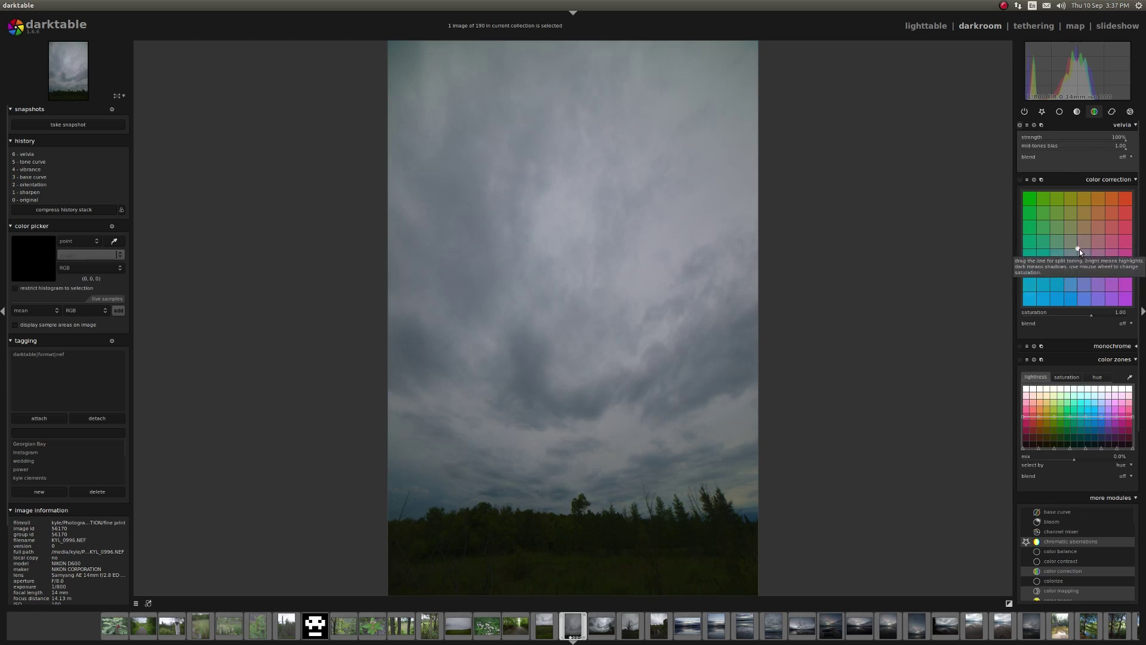
{"action": "left_click_drag", "start_coordinate": [1079, 248], "coordinate": [1106, 214]}
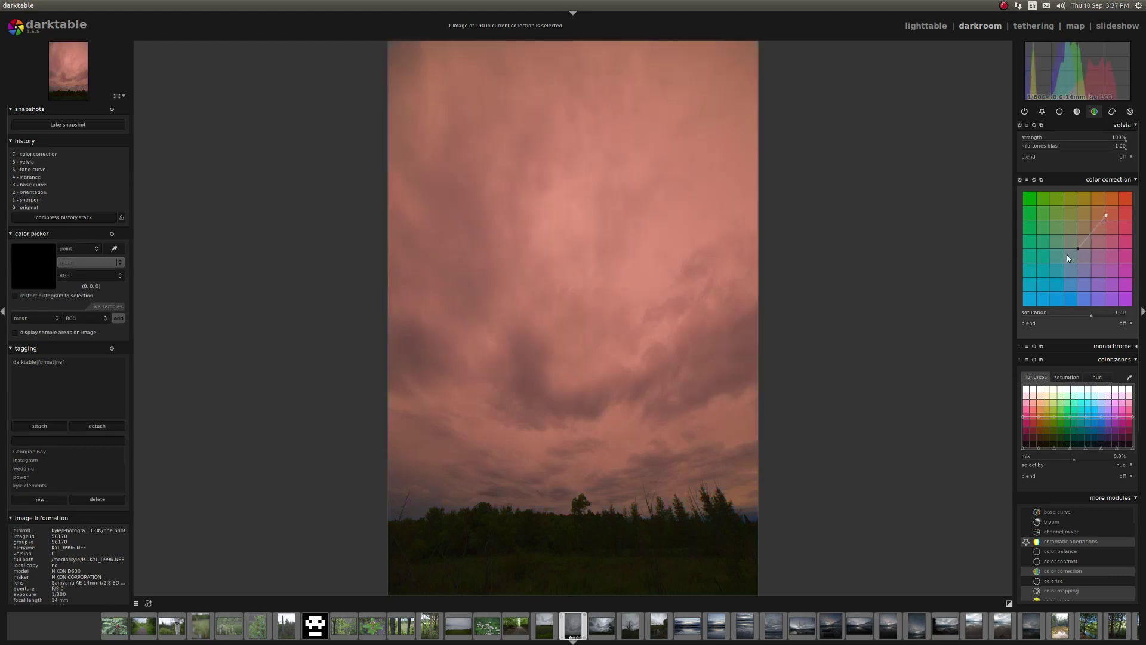
{"action": "left_click_drag", "start_coordinate": [1078, 250], "coordinate": [1044, 297]}
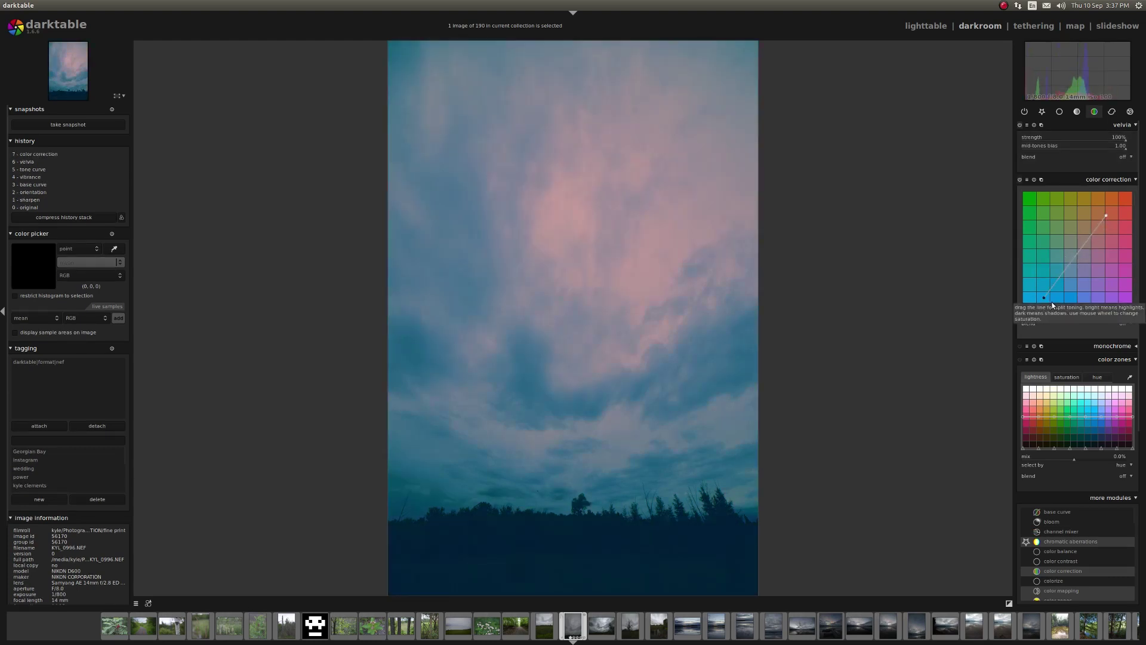
{"action": "double_click", "coordinate": [1077, 252]}
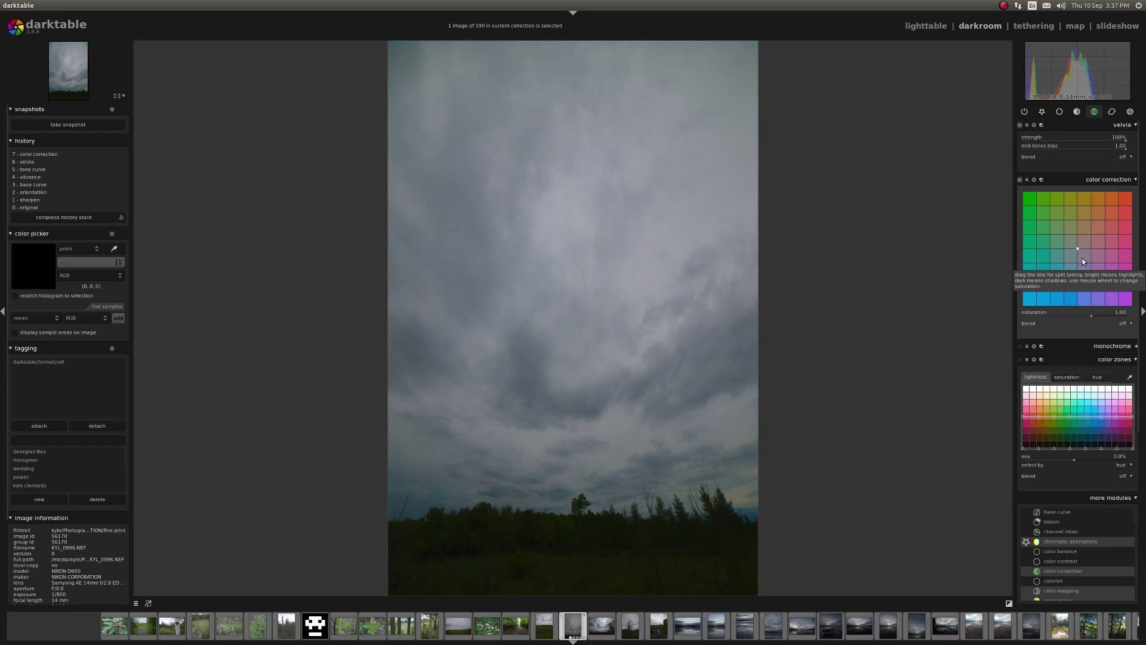
{"action": "scroll", "coordinate": [1144, 471], "scroll_direction": "down", "scroll_amount": 3}
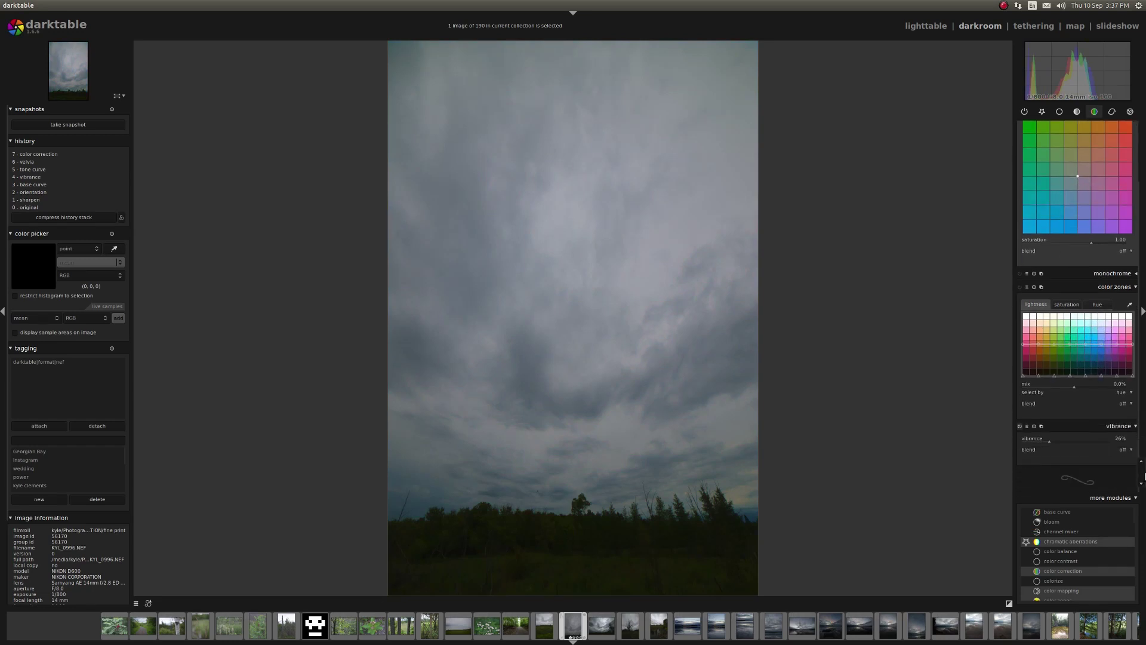
{"action": "scroll", "coordinate": [1144, 475], "scroll_direction": "up", "scroll_amount": 3}
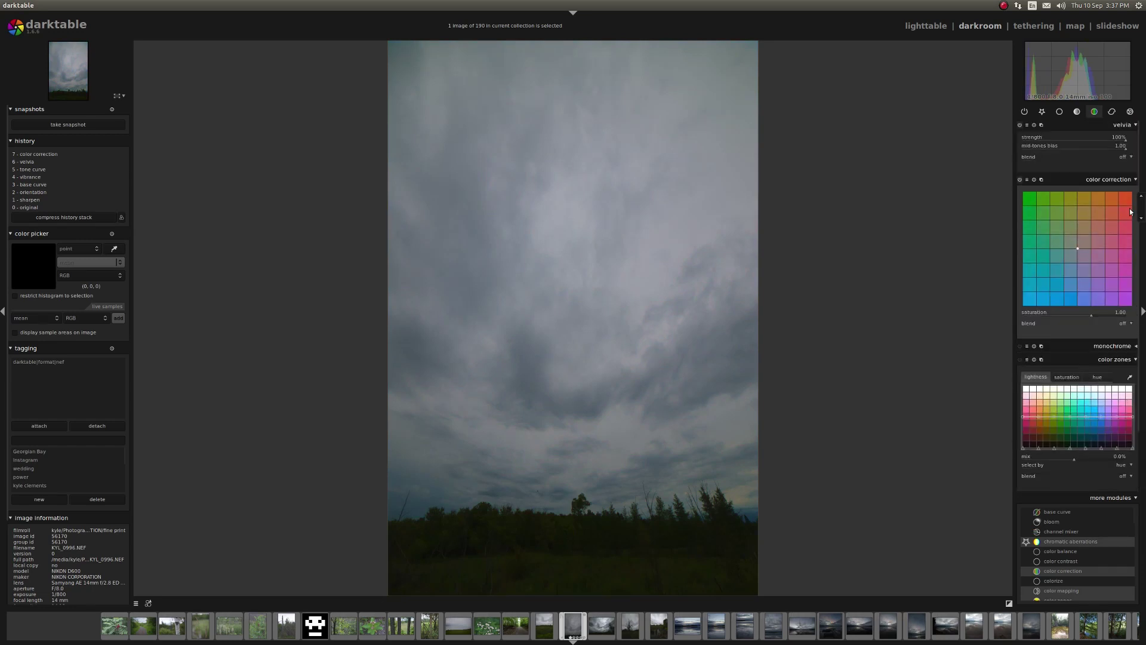
{"action": "left_click", "coordinate": [1113, 112]}
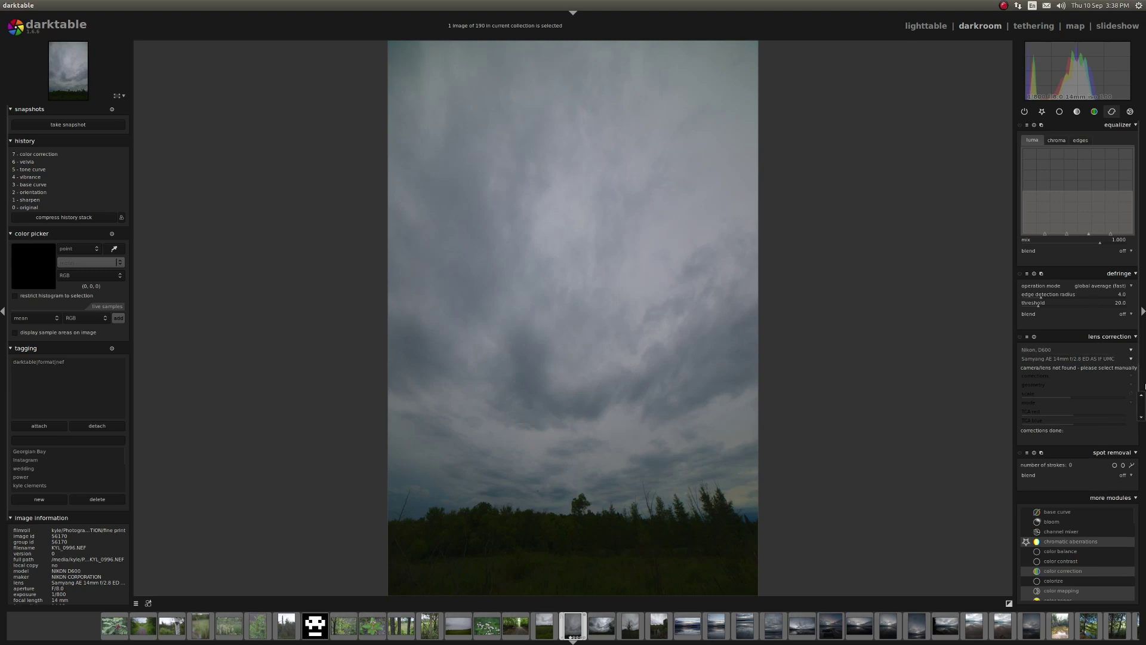
{"action": "left_click_drag", "start_coordinate": [1141, 376], "coordinate": [1144, 507]}
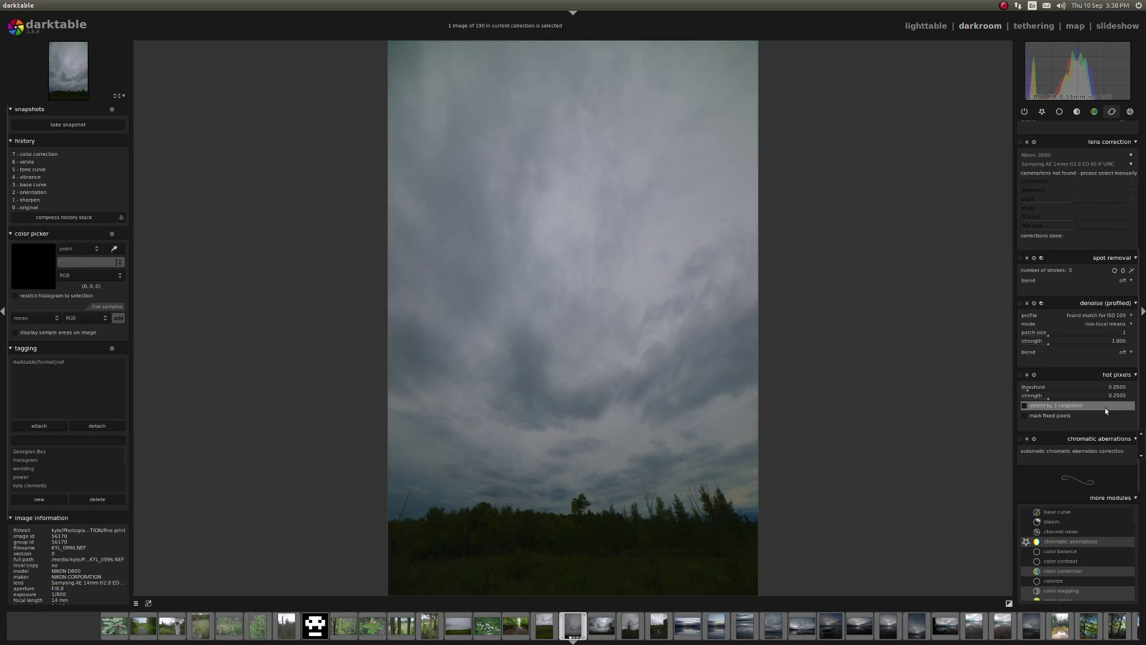
{"action": "left_click", "coordinate": [1110, 374]}
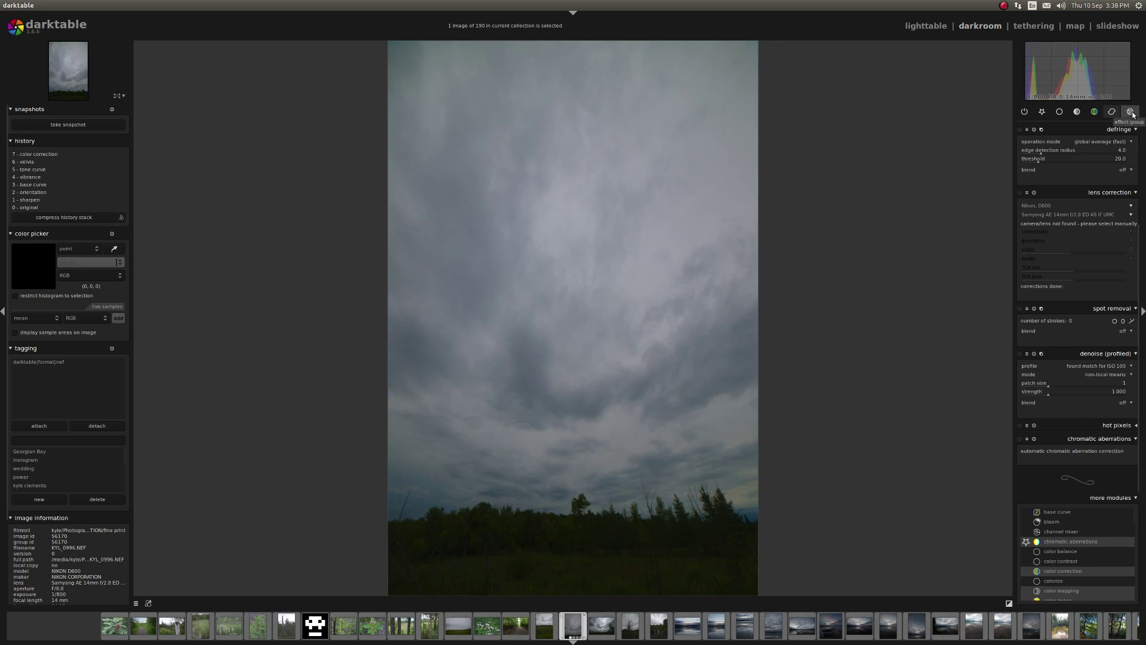
{"action": "left_click", "coordinate": [1130, 113]}
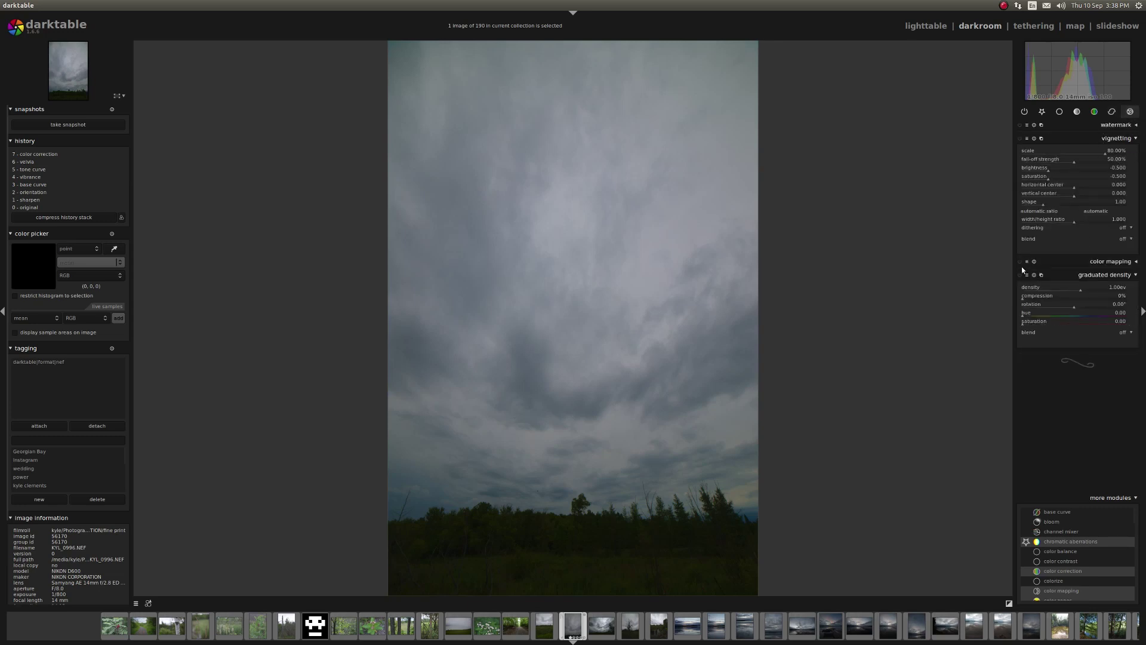
{"action": "left_click", "coordinate": [1104, 262]}
{"action": "left_click", "coordinate": [1111, 263]}
{"action": "scroll", "coordinate": [1069, 561], "scroll_direction": "down", "scroll_amount": 5}
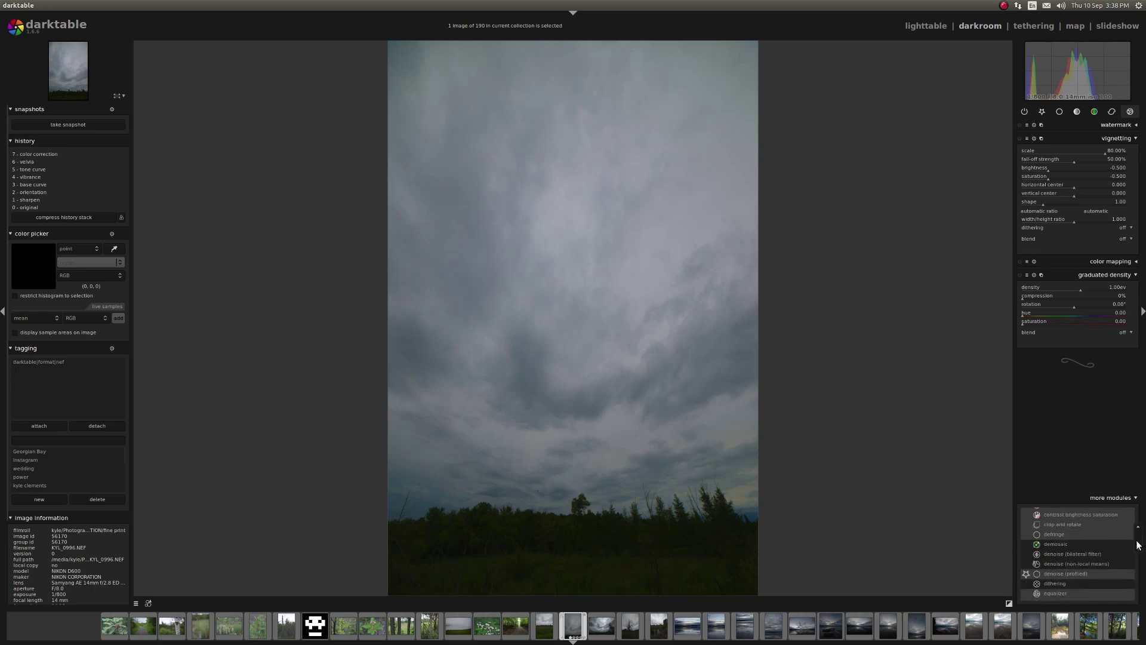
Collapse the 'more modules' list, then return to the lighttable collection view
{"action": "scroll", "coordinate": [1138, 541], "scroll_direction": "up", "scroll_amount": 2}
{"action": "scroll", "coordinate": [1137, 542], "scroll_direction": "up", "scroll_amount": 4}
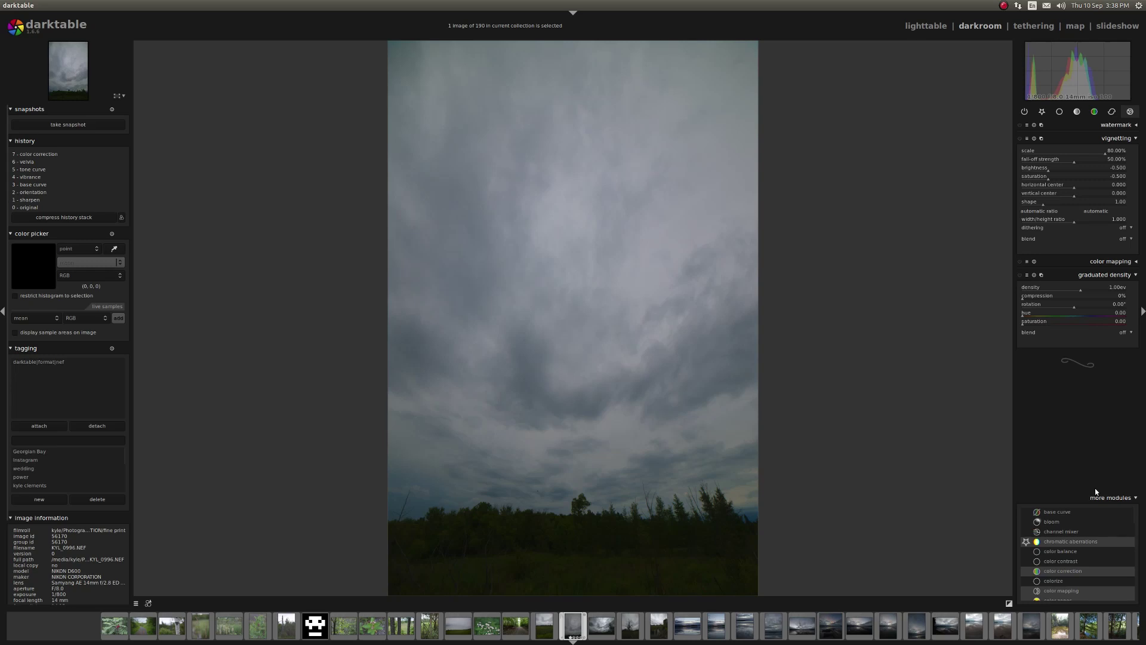
{"action": "left_click", "coordinate": [1073, 499]}
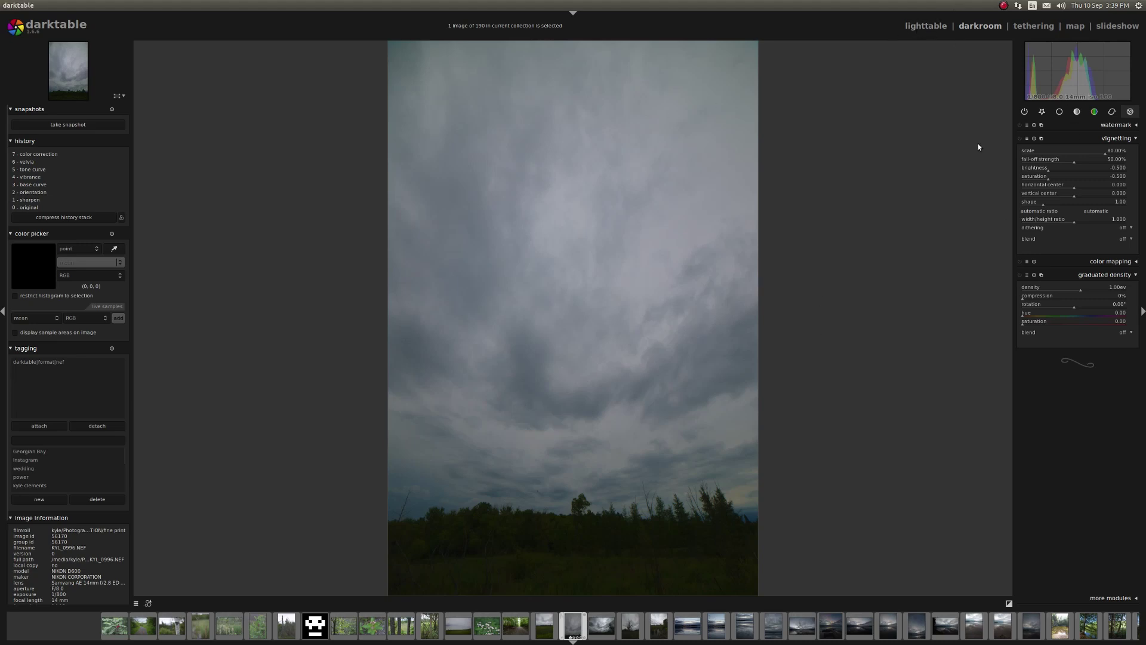
{"action": "left_click", "coordinate": [926, 27]}
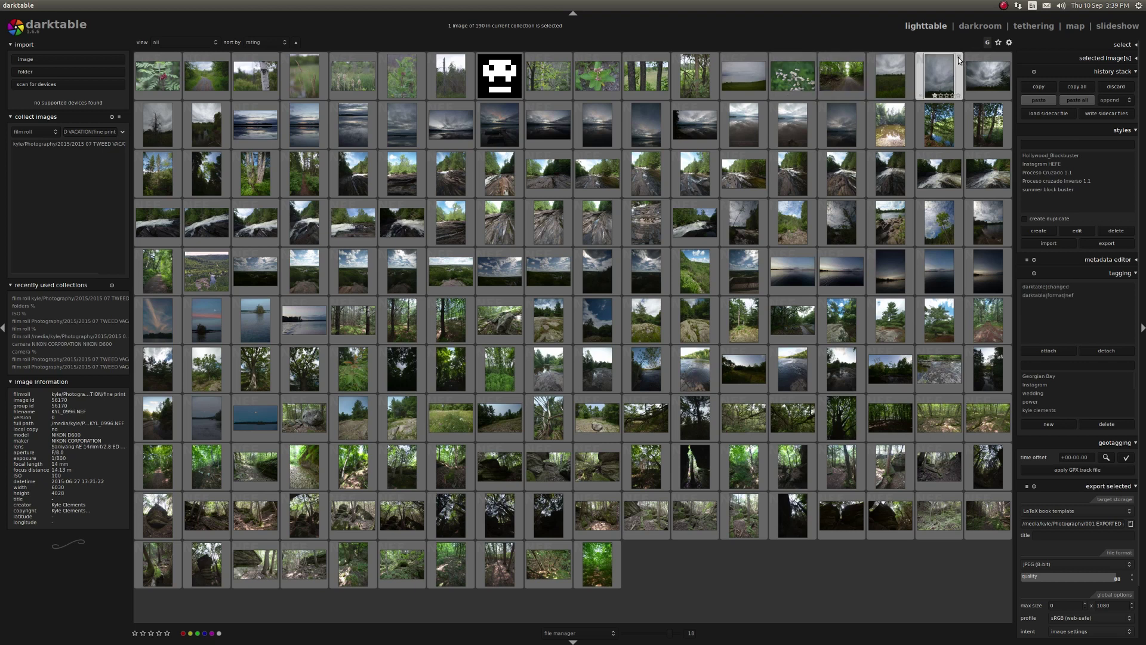
Bring up the lighttable view of the whole collection from the view switcher
{"action": "mouse_move", "coordinate": [959, 60]}
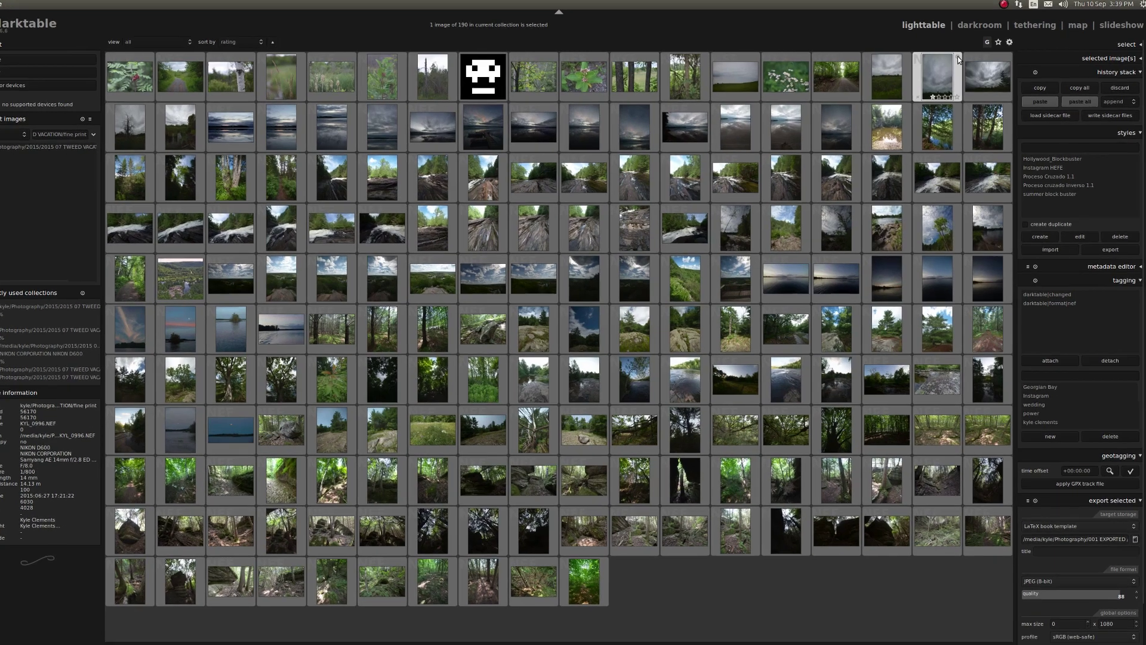
{"action": "mouse_move", "coordinate": [958, 59]}
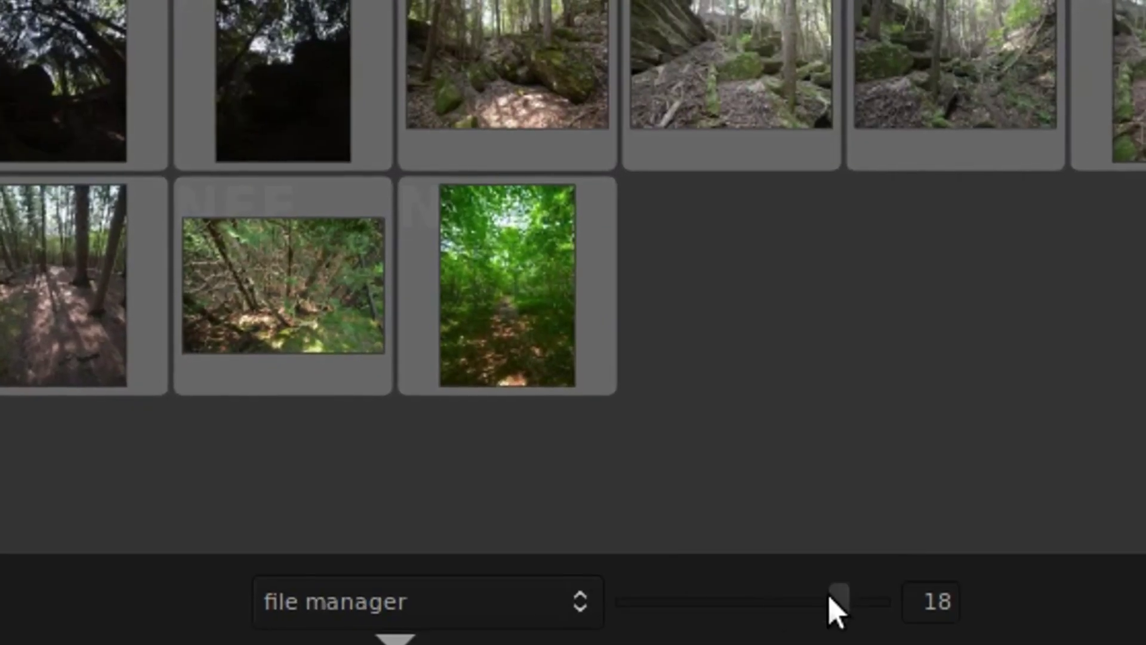
Enlarge the lighttable thumbnails to 17 per row
{"action": "left_click_drag", "start_coordinate": [849, 609], "coordinate": [675, 635]}
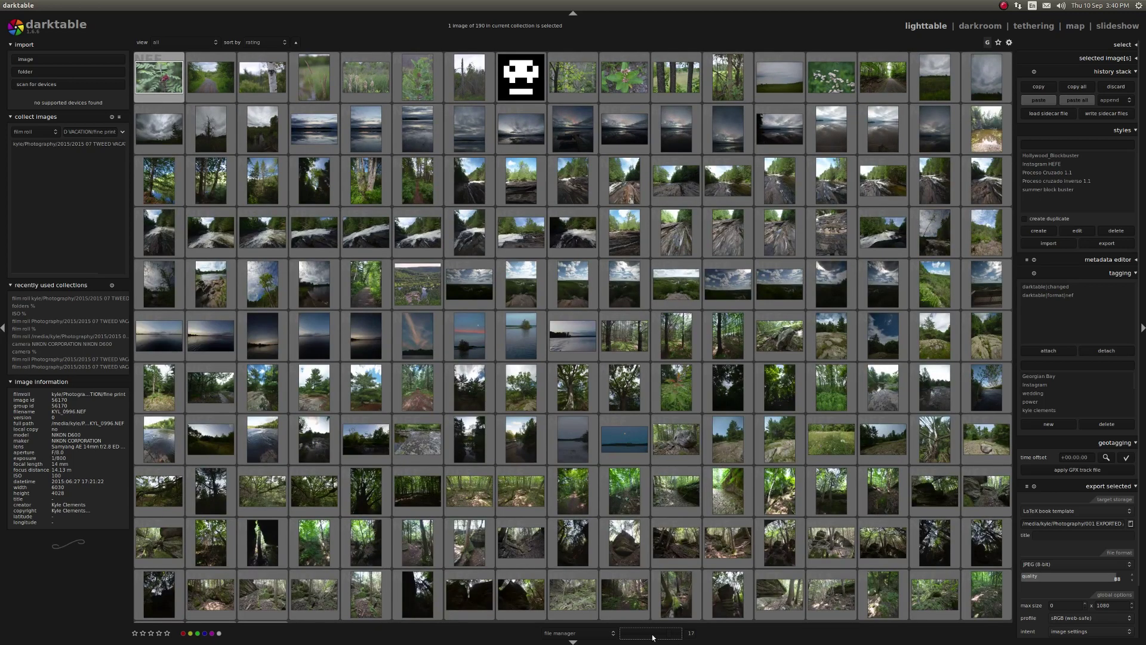
Restore 18 thumbnails per row and review view and sort options, keeping 'all' and 'rating'
{"action": "left_click", "coordinate": [672, 637]}
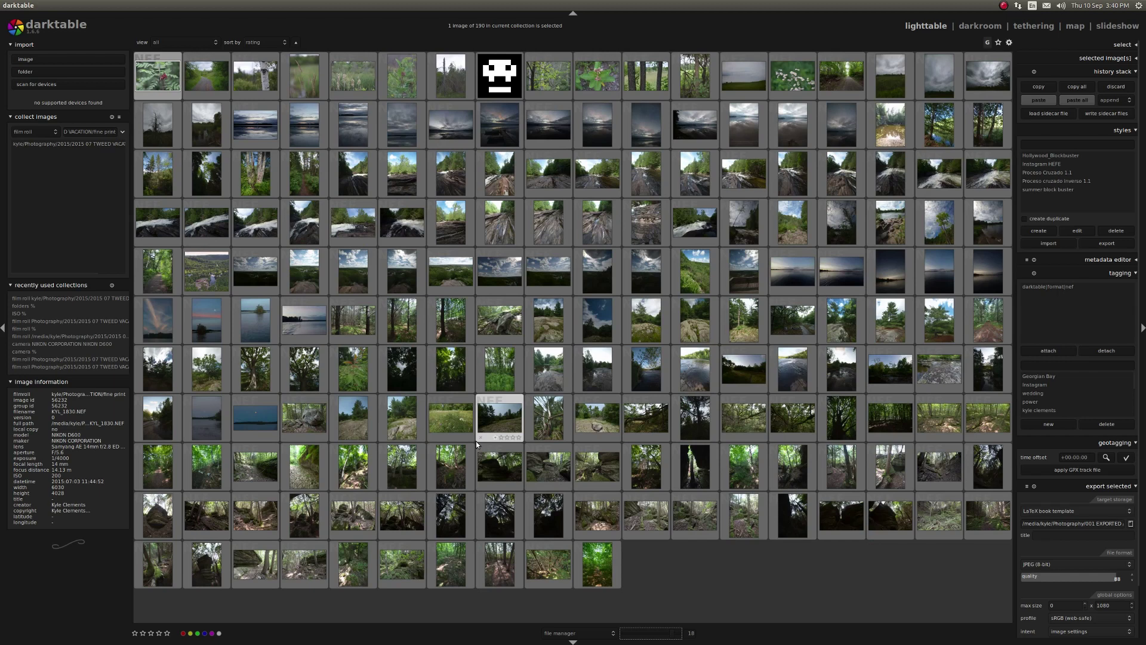
{"action": "left_click", "coordinate": [216, 43]}
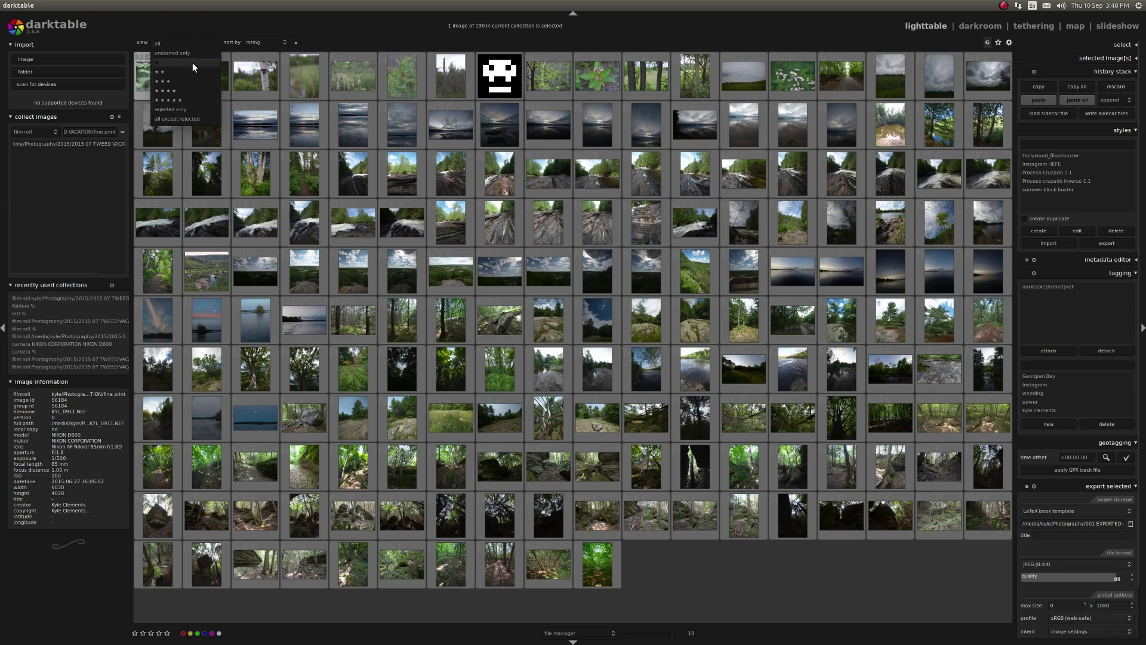
{"action": "left_click", "coordinate": [201, 31]}
{"action": "left_click", "coordinate": [286, 43]}
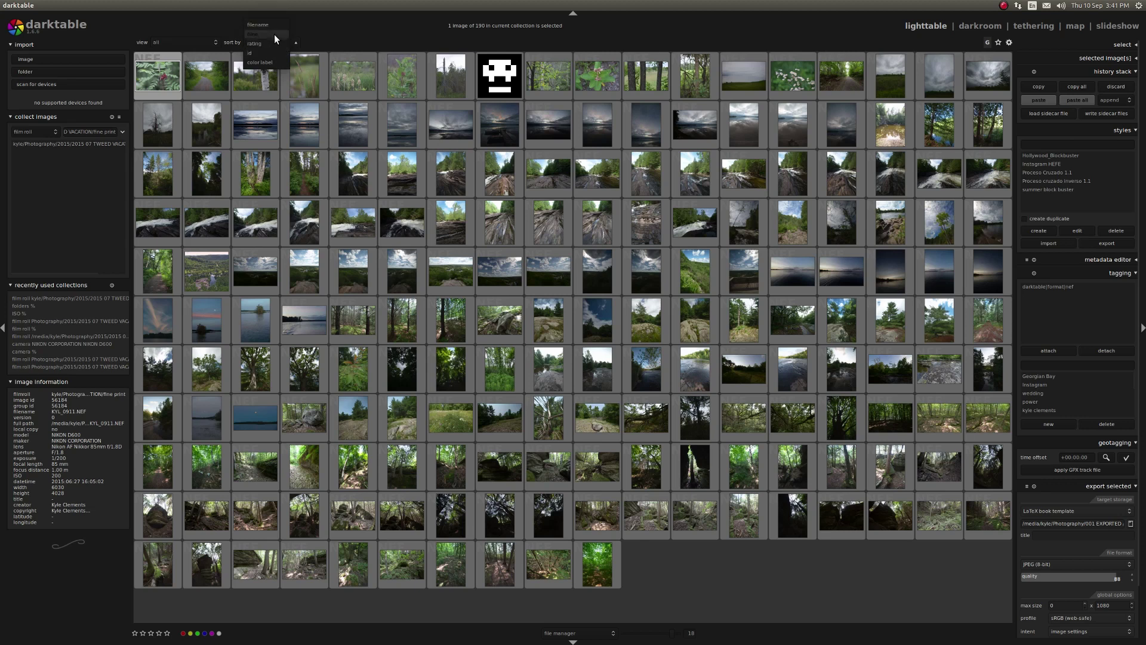
{"action": "left_click", "coordinate": [313, 43]}
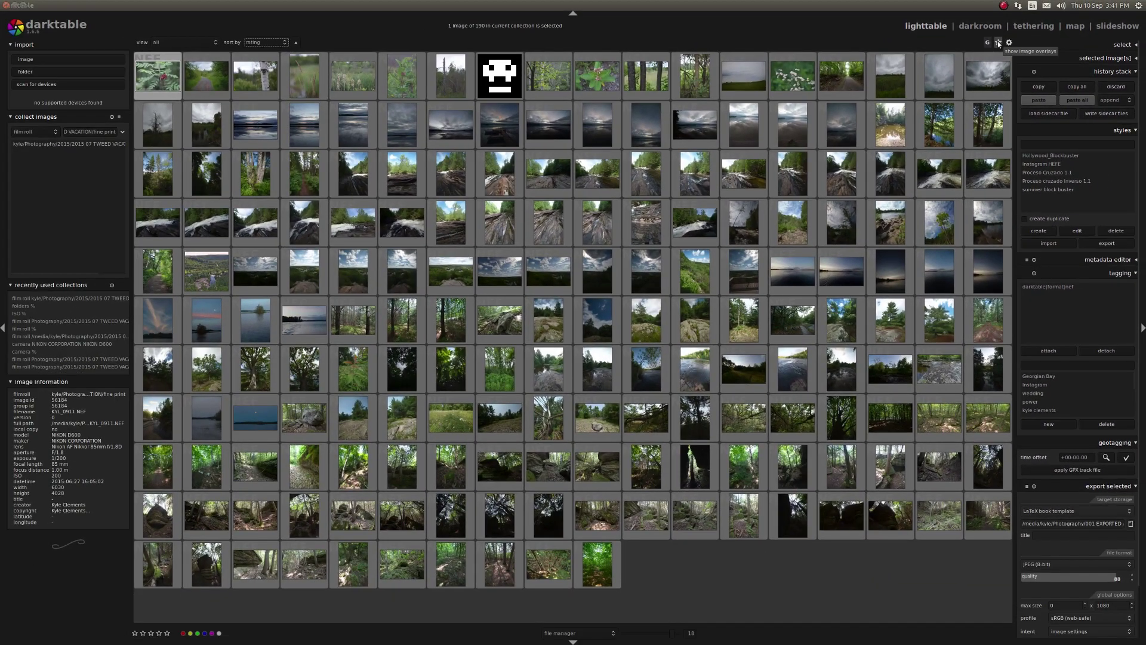
{"action": "left_click", "coordinate": [998, 43]}
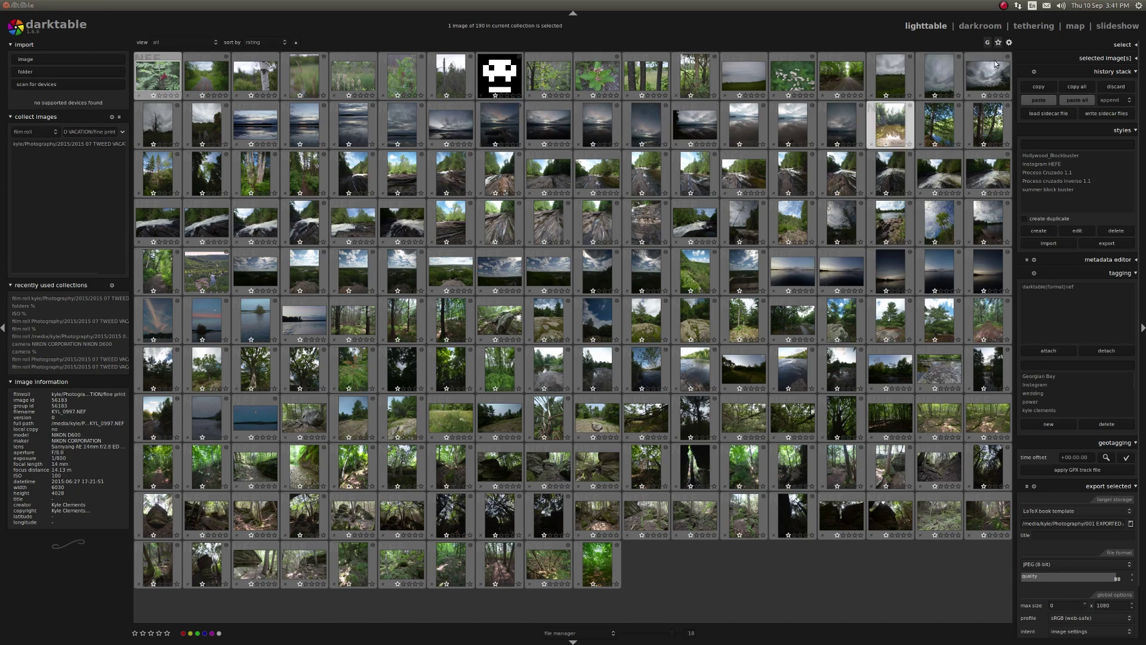
{"action": "left_click", "coordinate": [998, 43]}
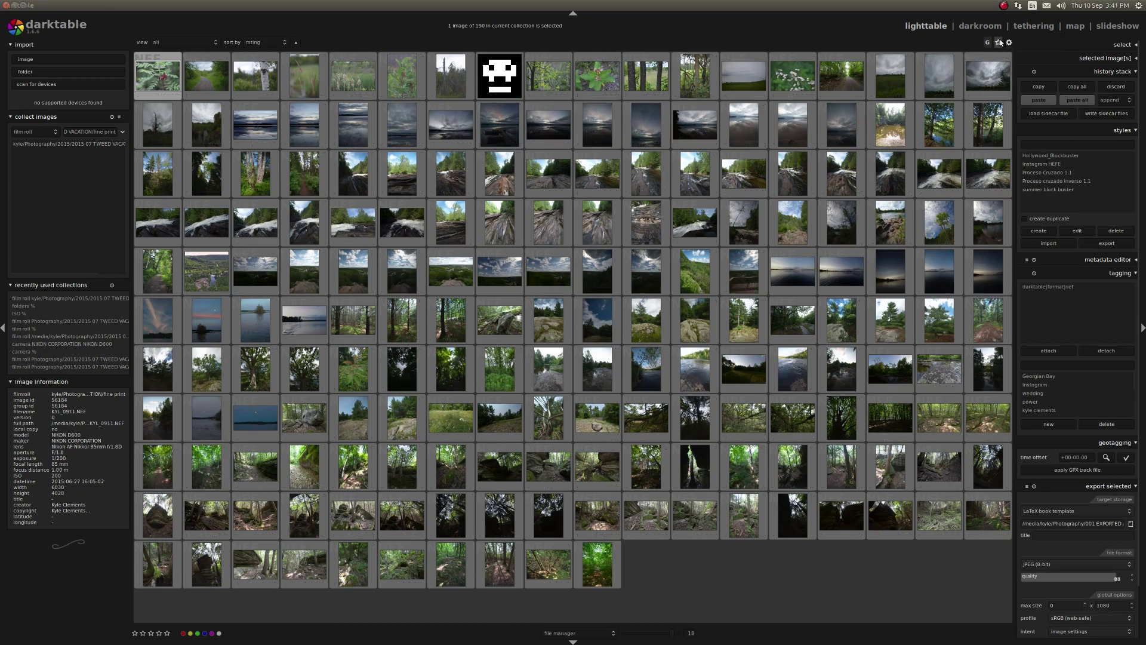
{"action": "left_click", "coordinate": [1010, 42]}
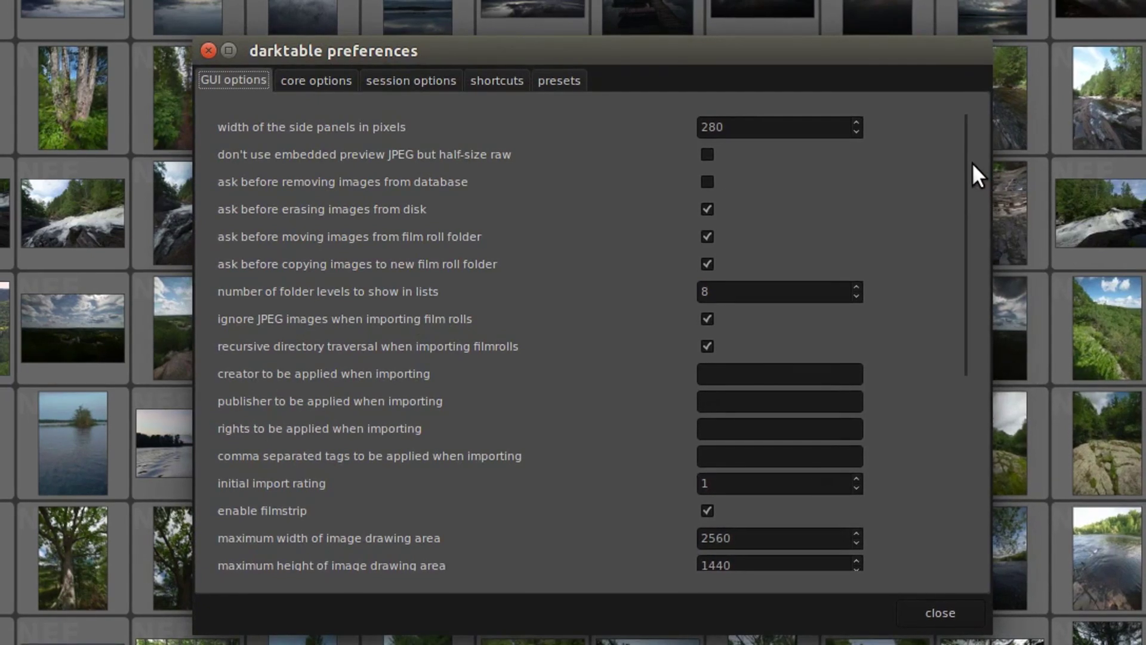
{"action": "scroll", "coordinate": [976, 187], "scroll_direction": "down", "scroll_amount": 1}
{"action": "mouse_move", "coordinate": [976, 185]}
{"action": "left_mouse_down"}
{"action": "mouse_move", "coordinate": [937, 489]}
{"action": "mouse_move", "coordinate": [895, 179]}
{"action": "mouse_move", "coordinate": [974, 170]}
{"action": "left_mouse_up"}
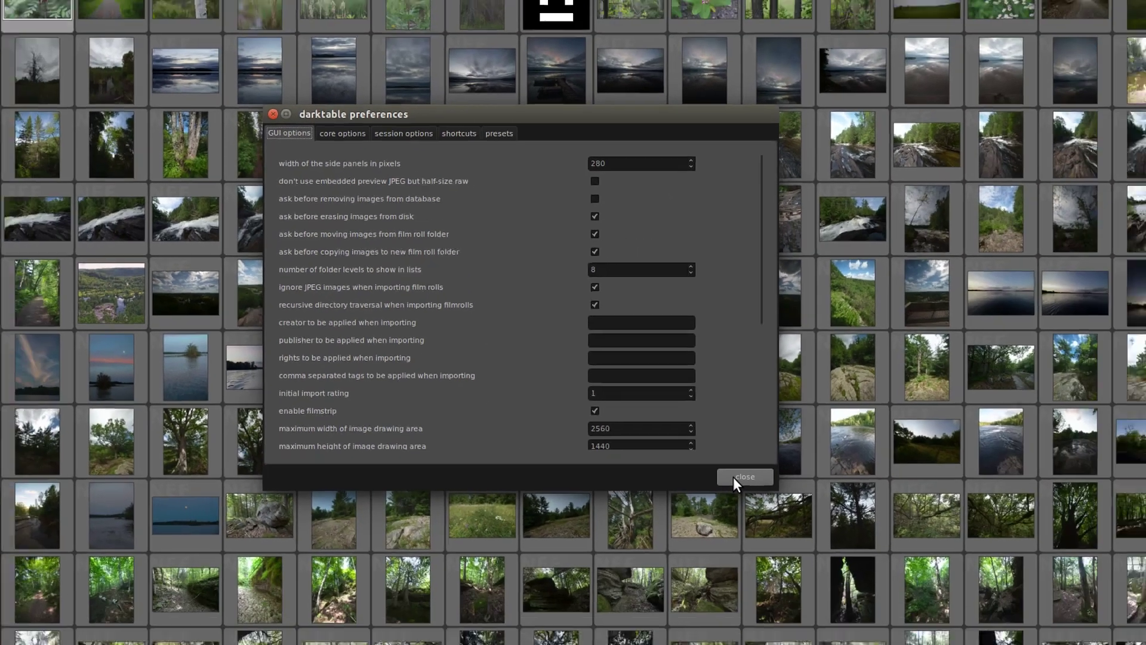
{"action": "left_click", "coordinate": [934, 609]}
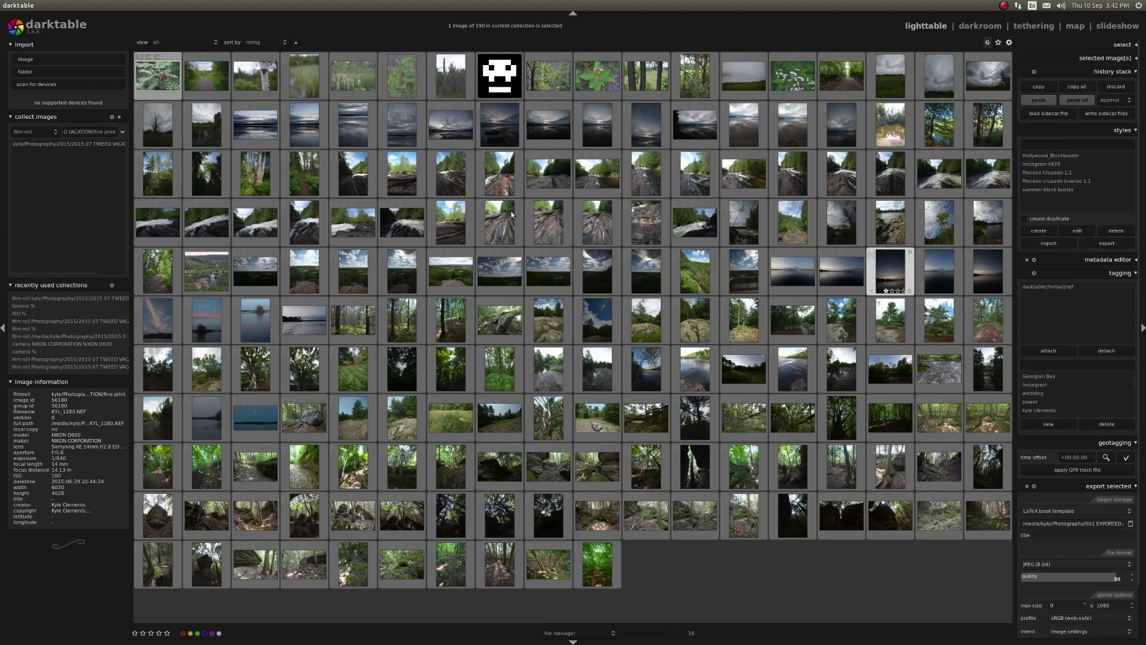
{"action": "mouse_move", "coordinate": [2, 269]}
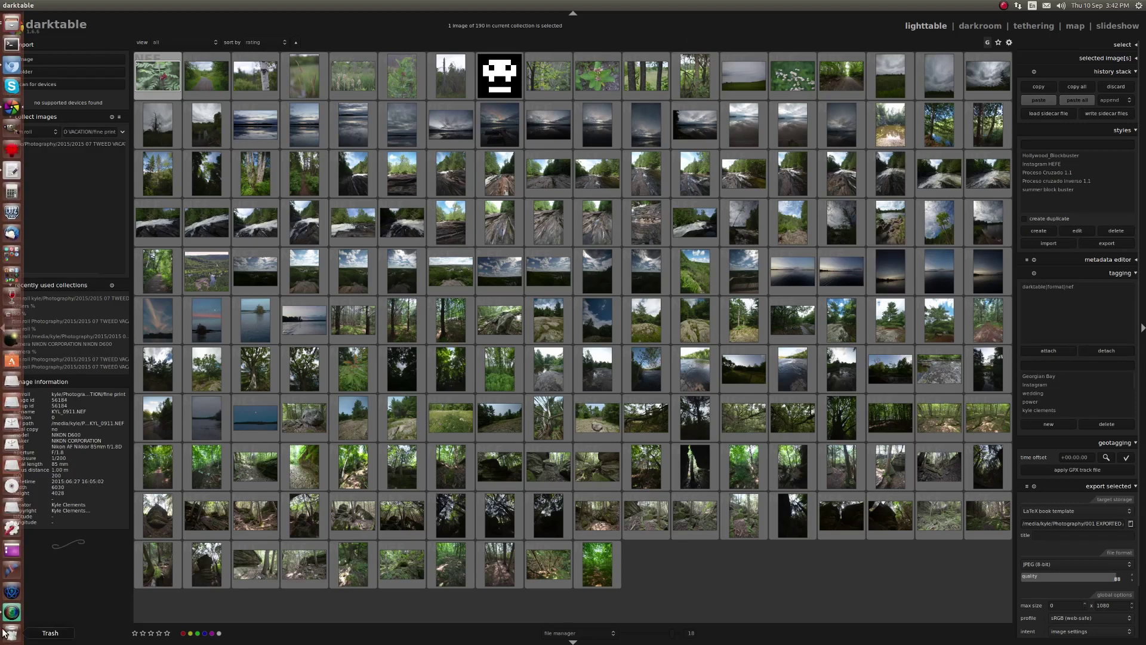